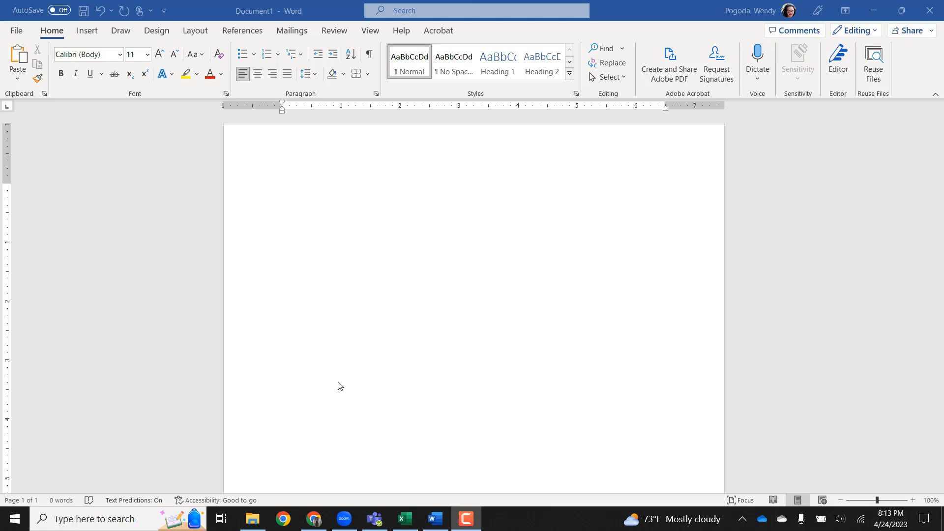
- Fill the blank document with sample text using =rand(25,5) and return to its beginning
left_click(376, 249)
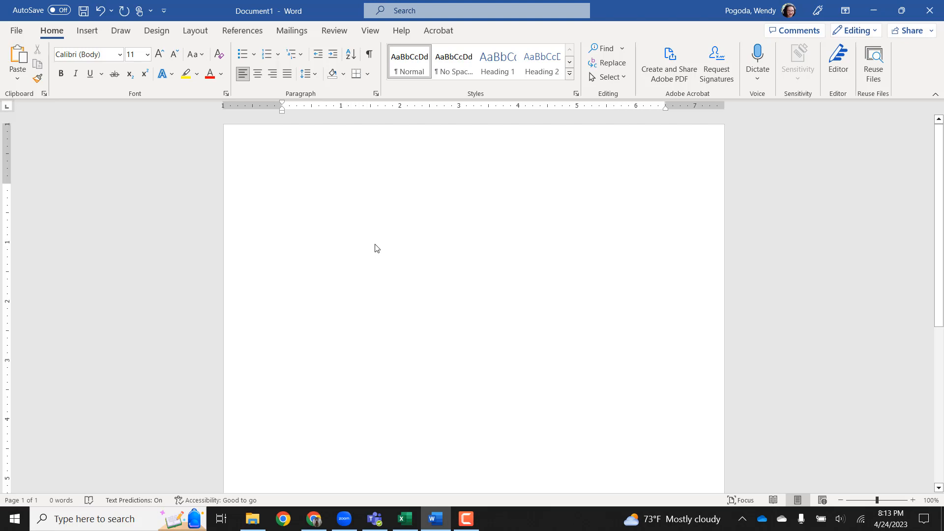
type("=rand(25,5")
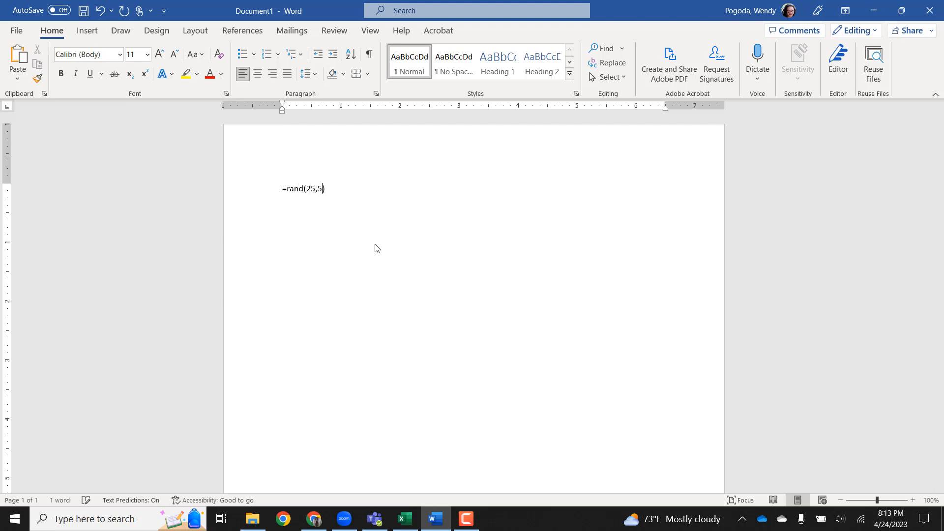
key("Return")
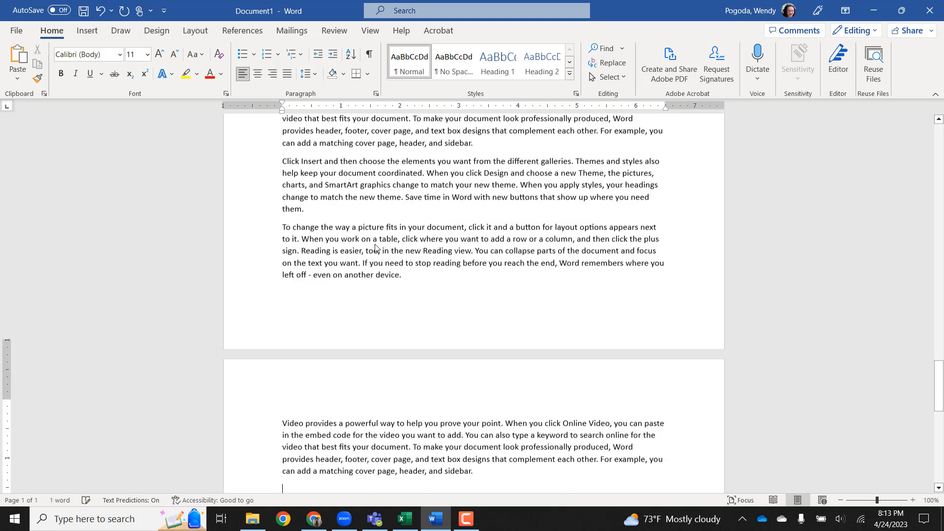
left_click_drag(941, 272, 930, 108)
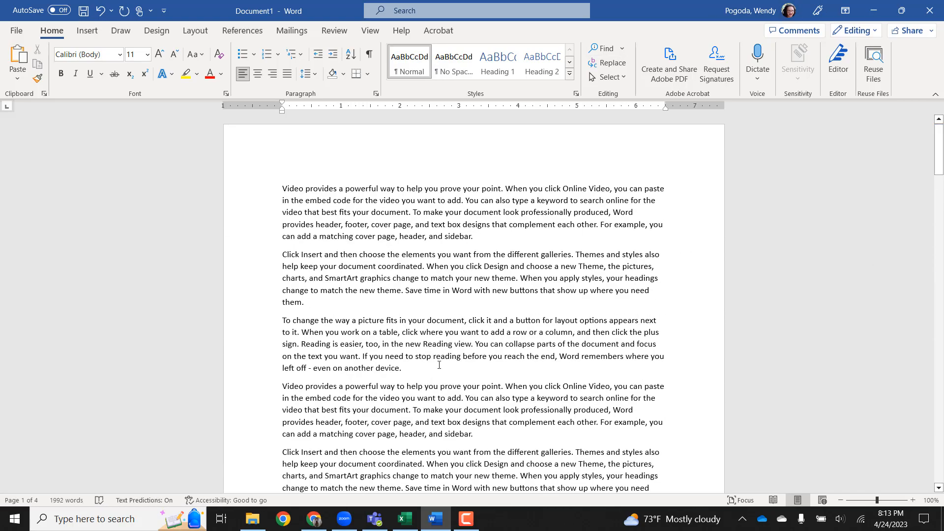
- Copy the large grey cartoon rabbit image from the Google Images results in Chrome and paste it at the end of the Word document
left_click(310, 525)
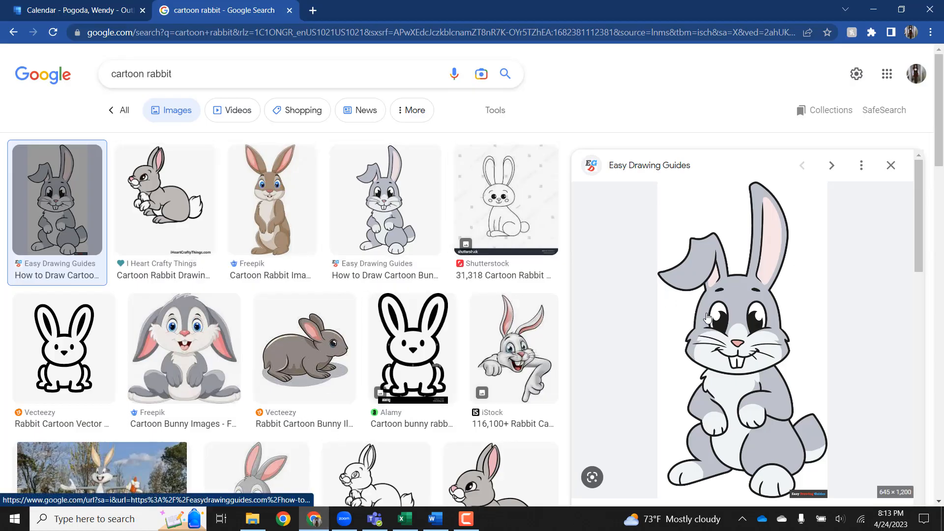
right_click(735, 322)
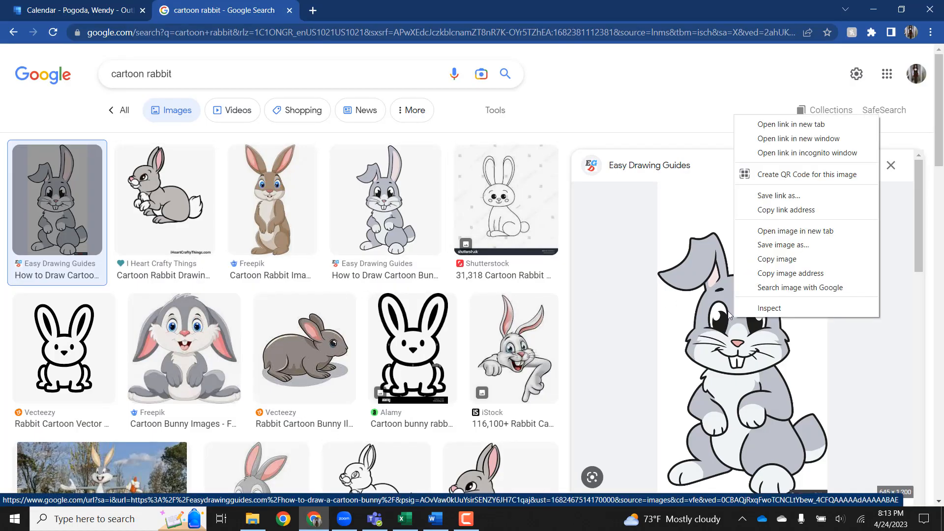
left_click(761, 261)
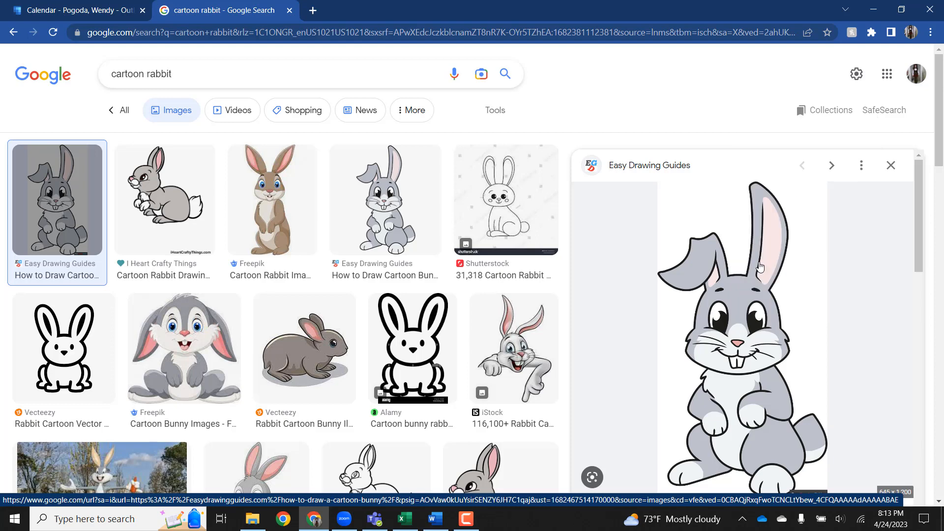
key("alt+Tab")
key("ctrl+v")
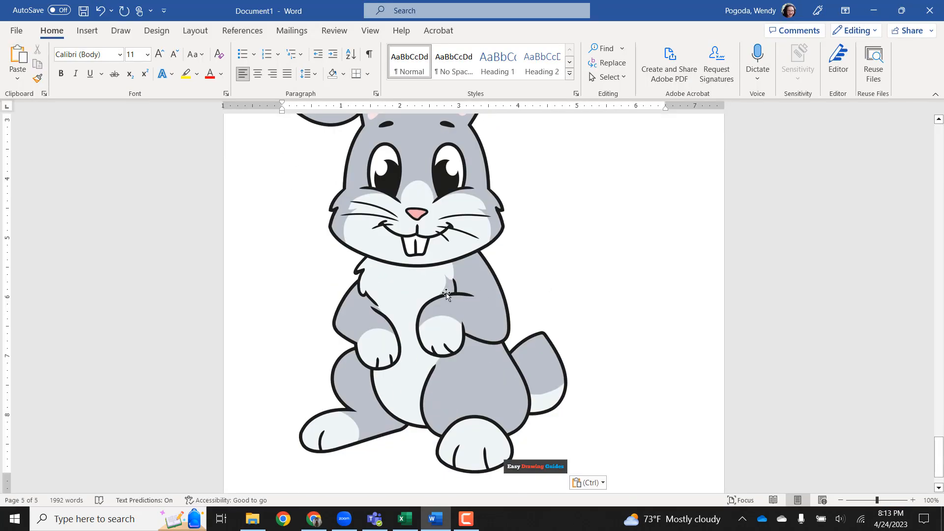
- Set the rabbit picture's text wrapping to In Front of Text
left_click(565, 295)
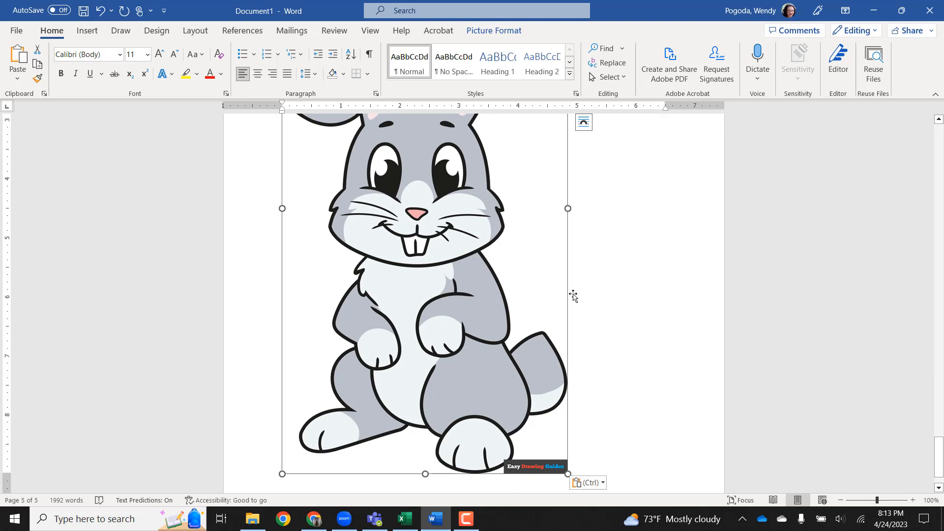
left_click(584, 122)
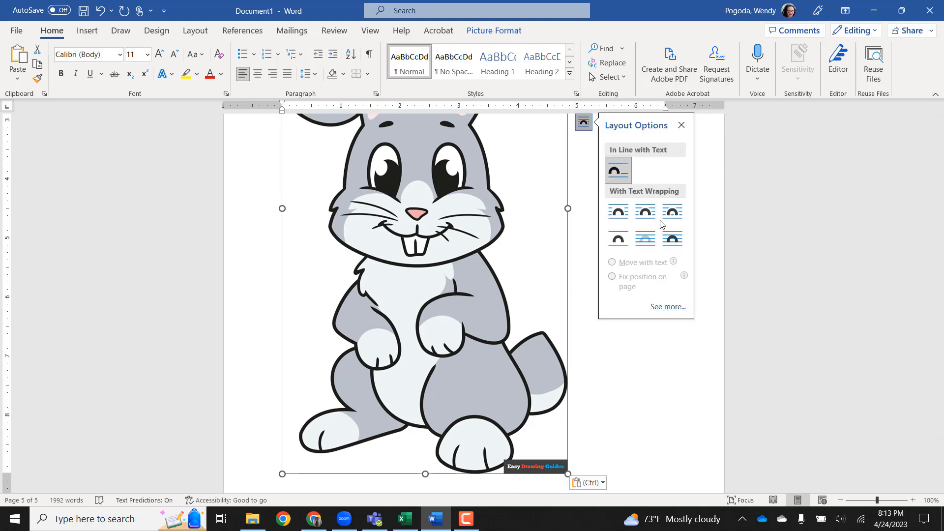
left_click(675, 245)
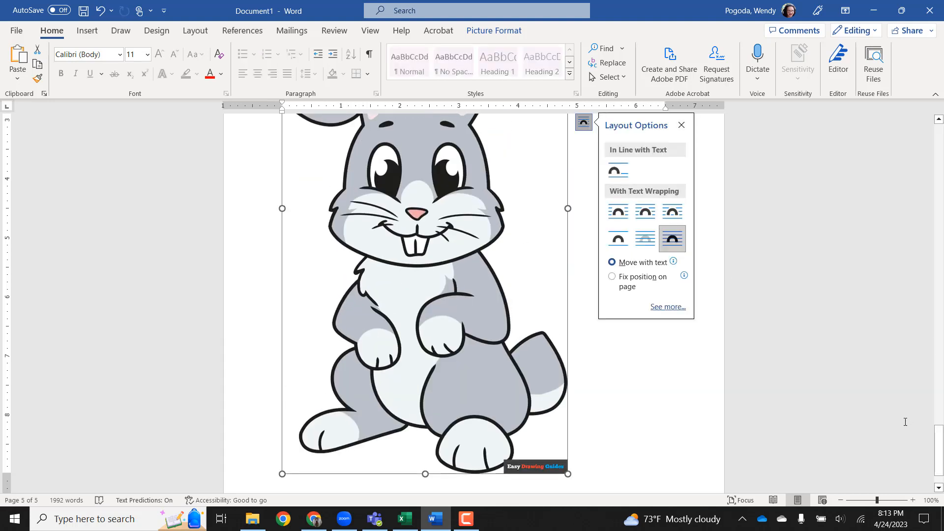
- Move the rabbit picture up onto page 3 so that it lies over the body text
left_click_drag(520, 351, 465, 40)
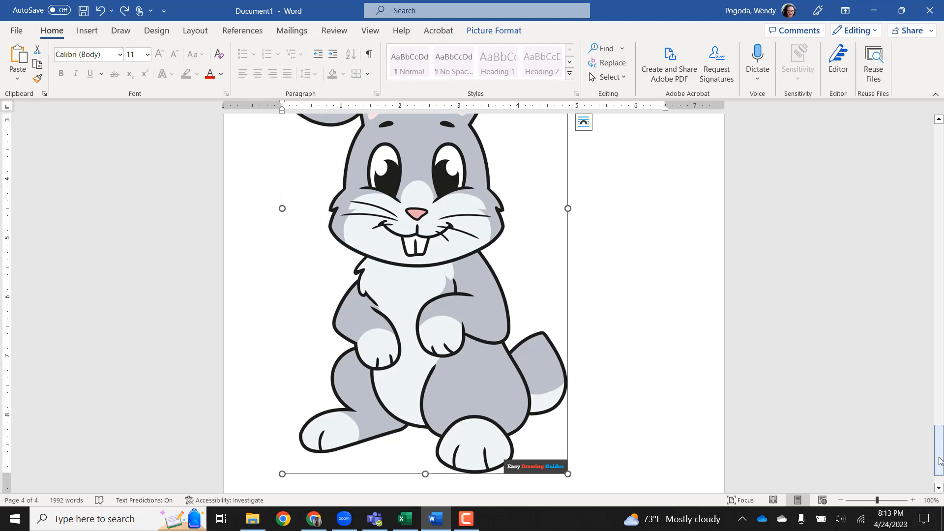
left_click_drag(939, 455, 939, 399)
left_click_drag(481, 437, 501, 146)
scroll(501, 147, "up", 7)
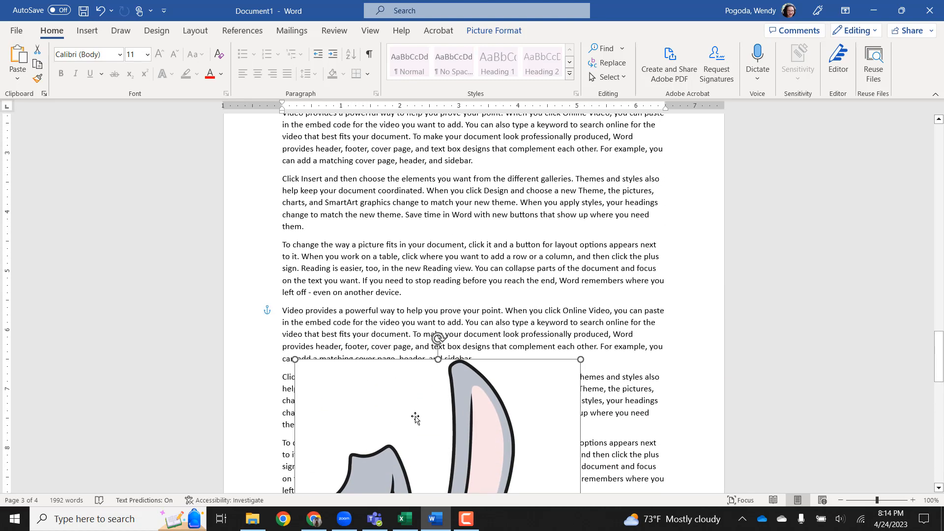
left_click_drag(415, 421, 449, 157)
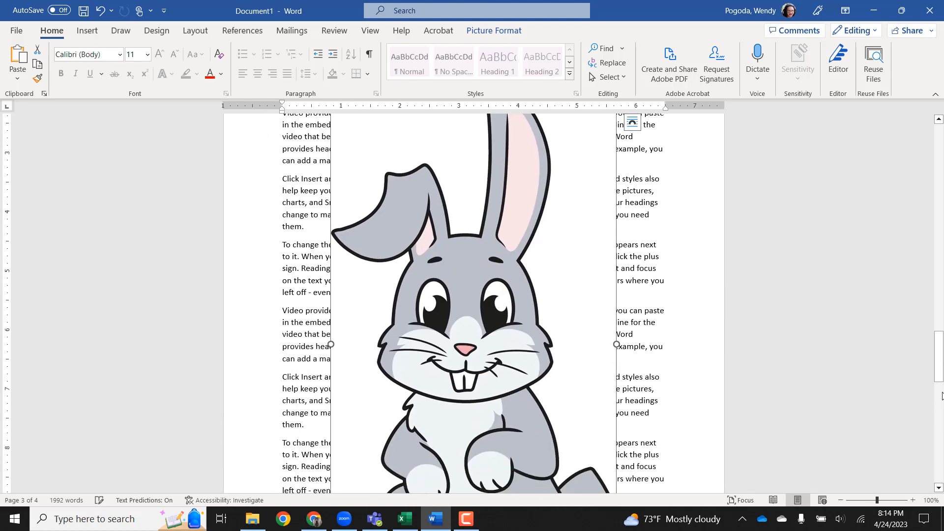
left_click(841, 500)
left_click(840, 500)
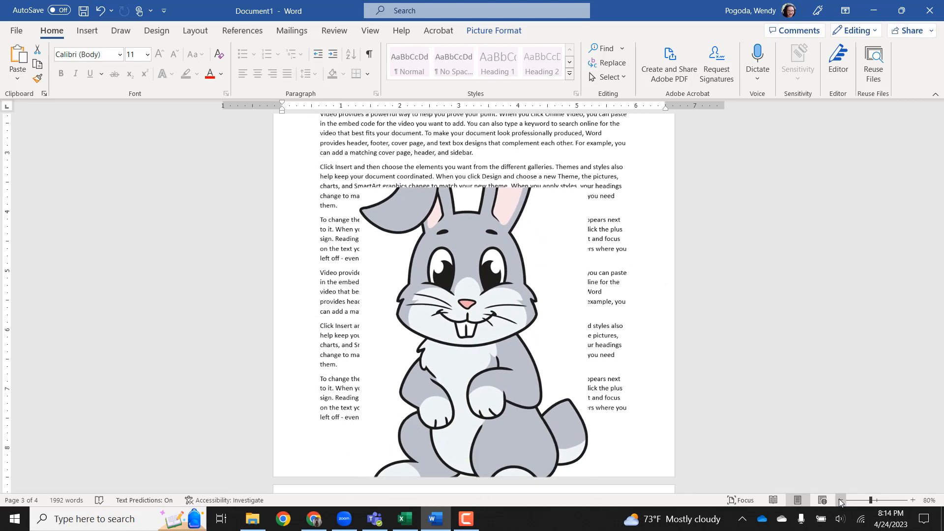
left_click_drag(277, 341, 267, 263)
left_click_drag(943, 352, 943, 332)
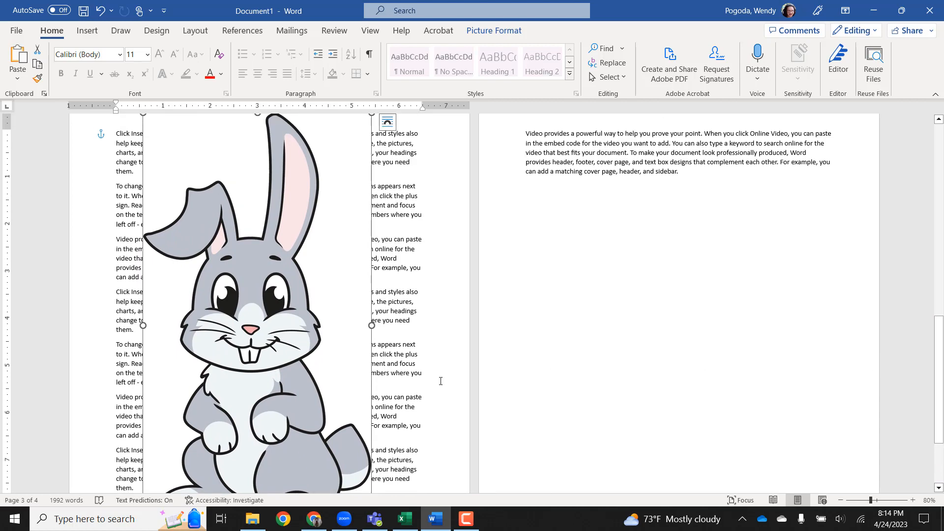
left_click(913, 500)
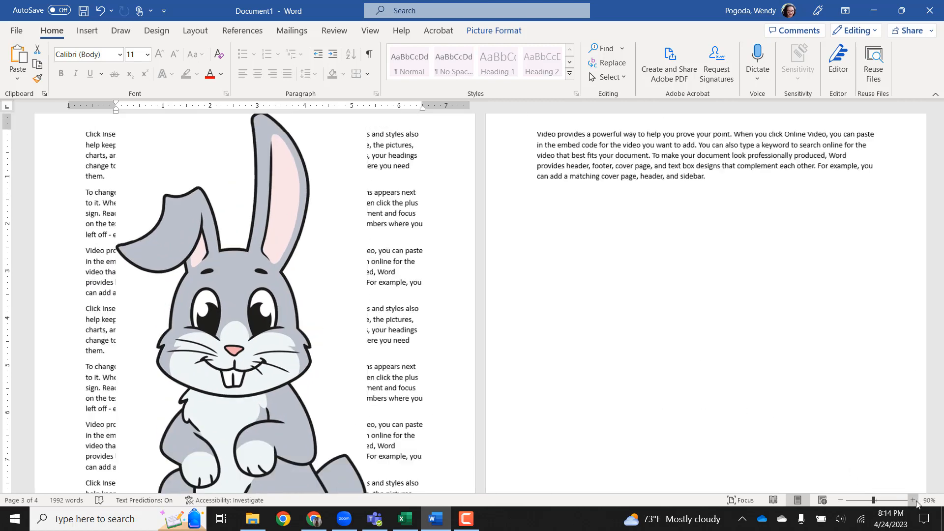
left_click(628, 372)
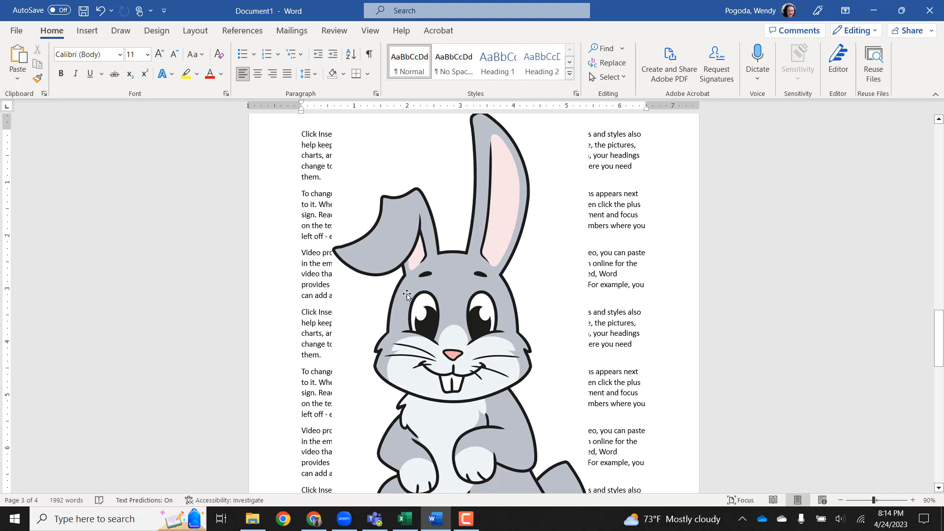
- Remove the rabbit picture's background with the automatic selection, keeping the changes, and shift the picture slightly over the text
left_click(425, 284)
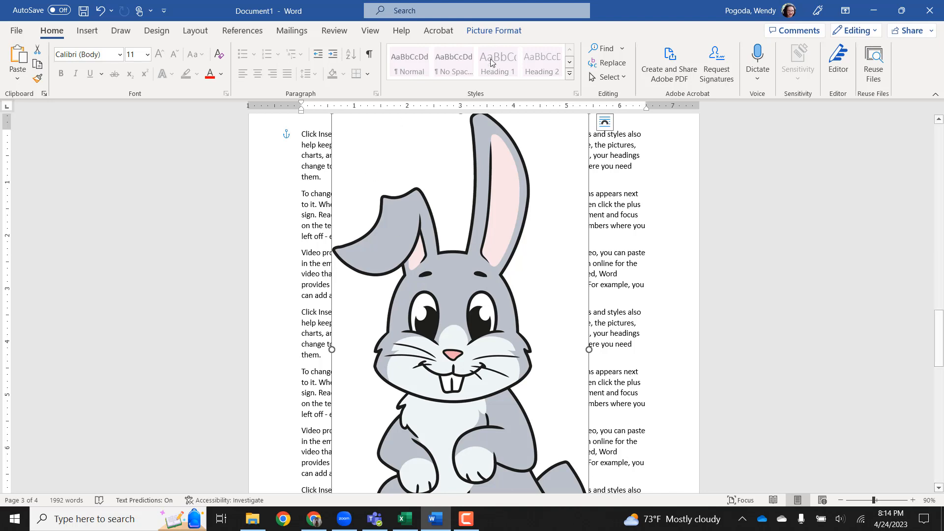
left_click(483, 31)
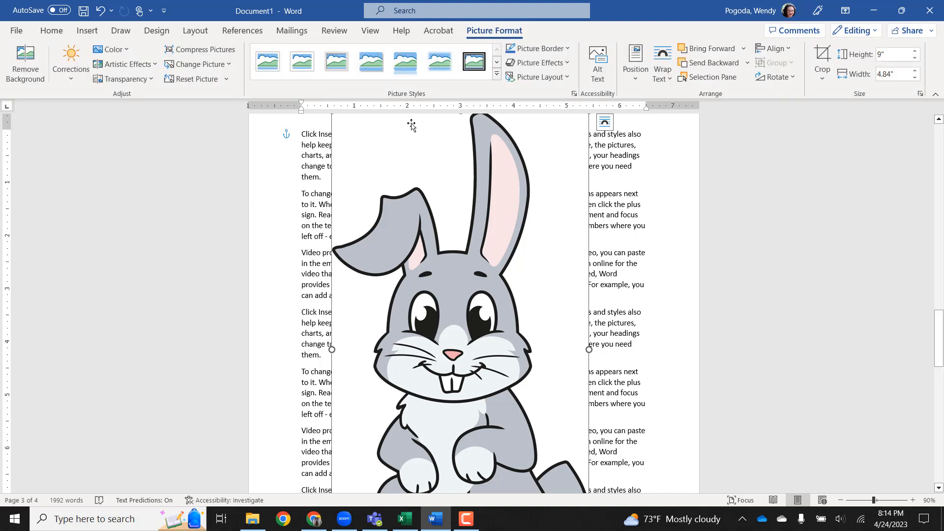
left_click(23, 76)
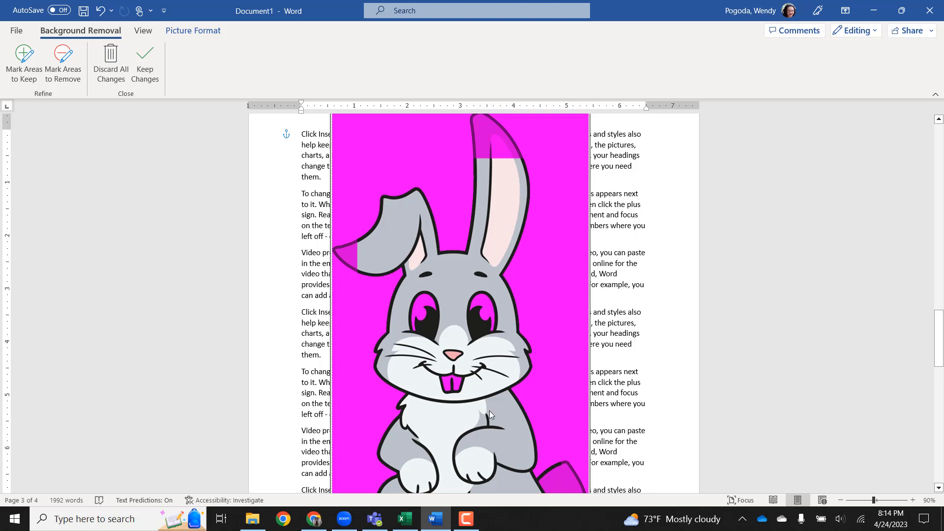
left_click(148, 60)
left_click_drag(481, 397, 472, 378)
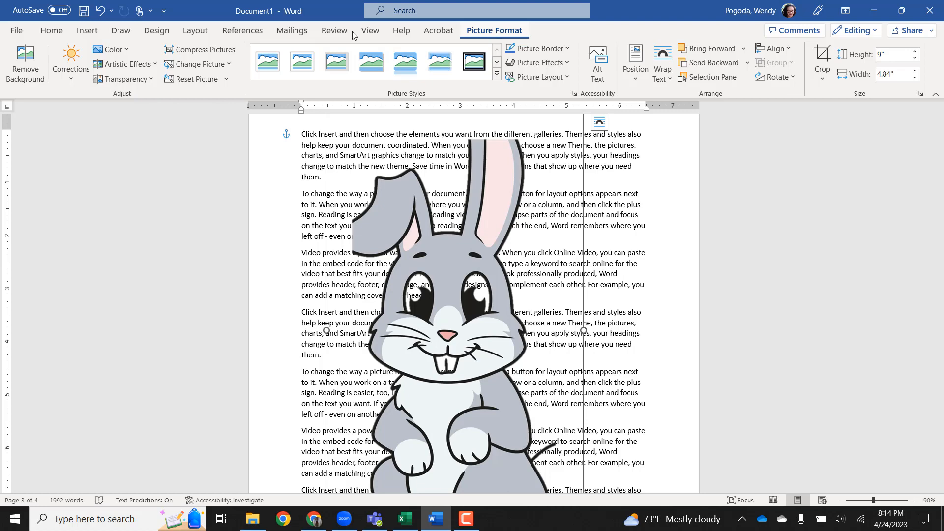
- Restart background removal on the rabbit picture and mark the cut-off tips of both ears as areas to keep
left_click(25, 59)
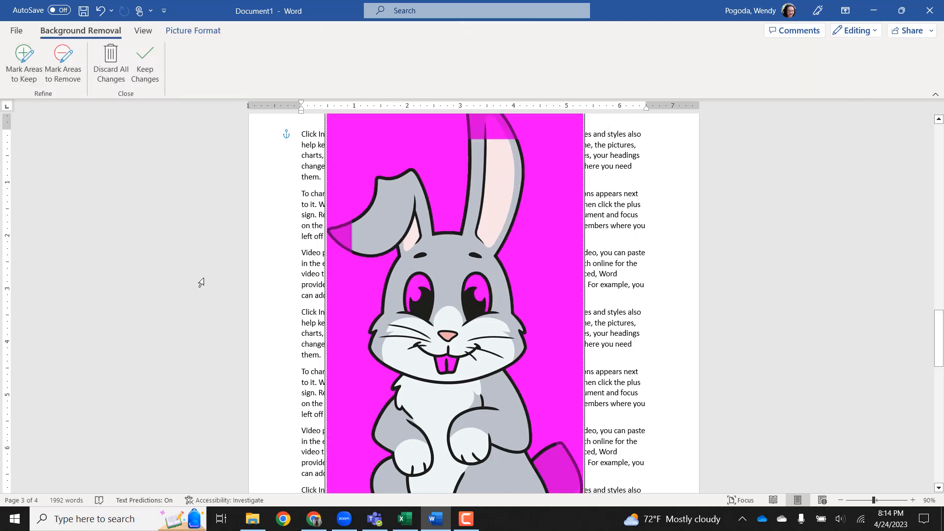
left_click(23, 58)
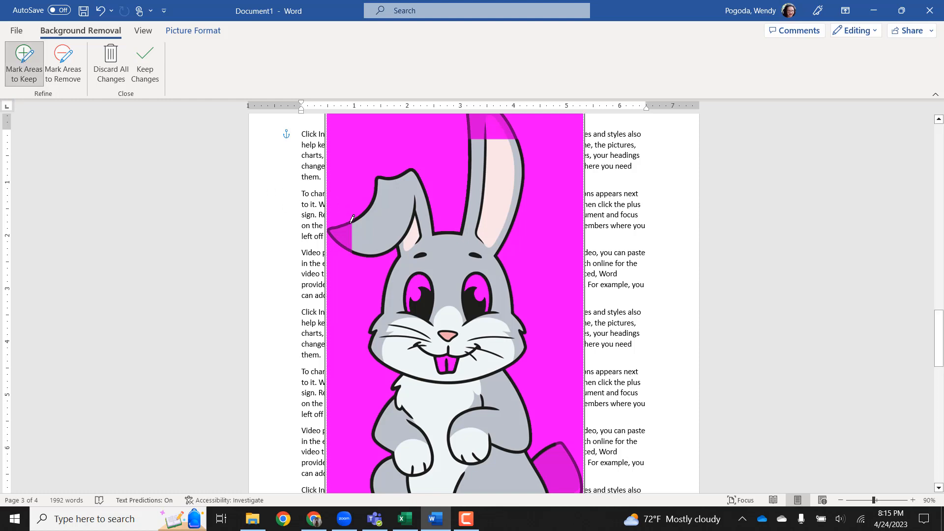
left_click_drag(350, 230, 334, 226)
left_click(333, 230)
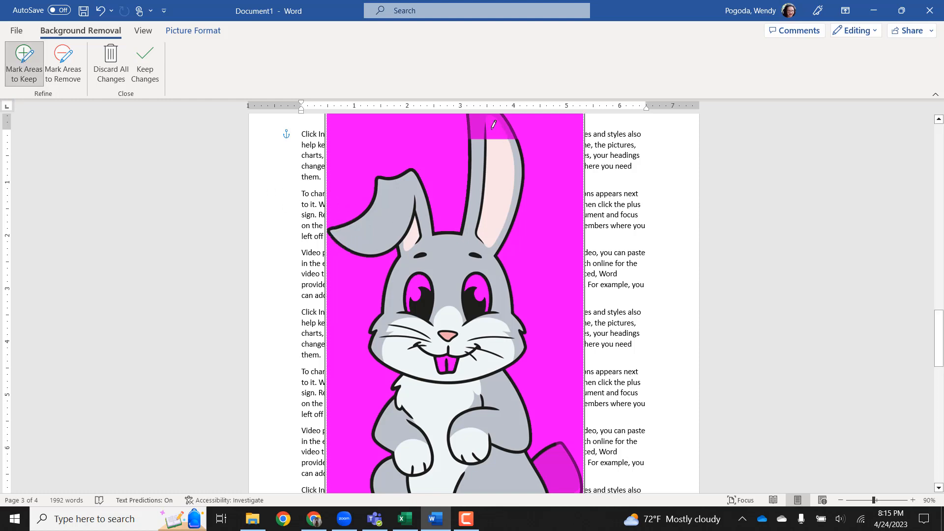
left_click(488, 131)
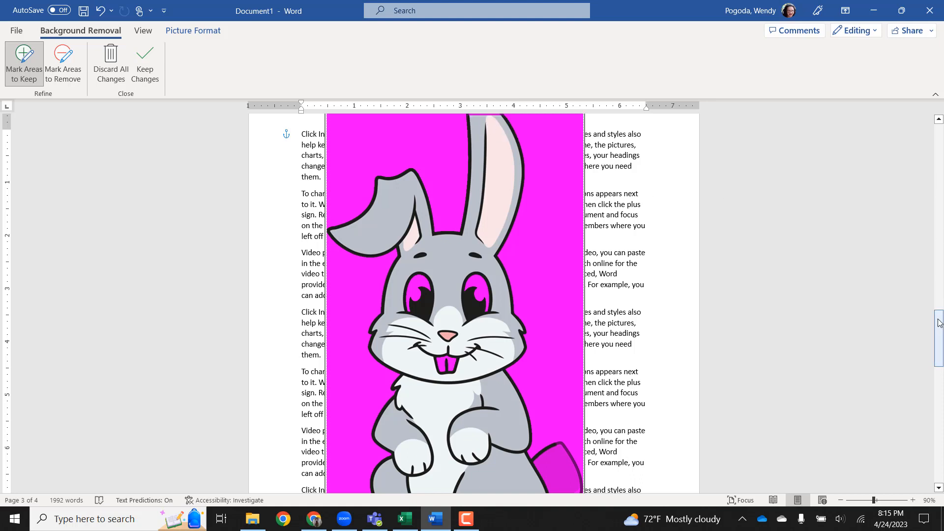
left_click_drag(939, 336, 939, 323)
left_click(481, 180)
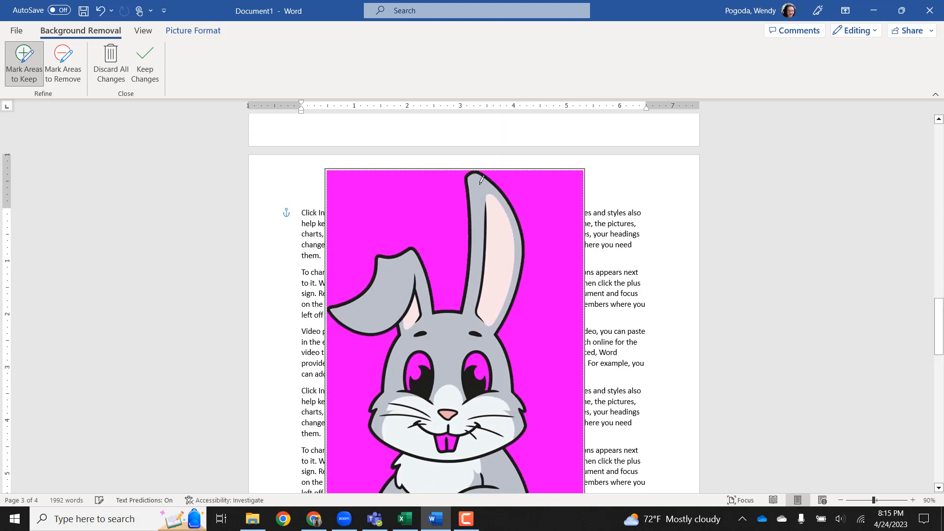
- Mark the rabbit's front teeth and the whites of both eyes as areas to keep
left_click(452, 439)
left_click(416, 376)
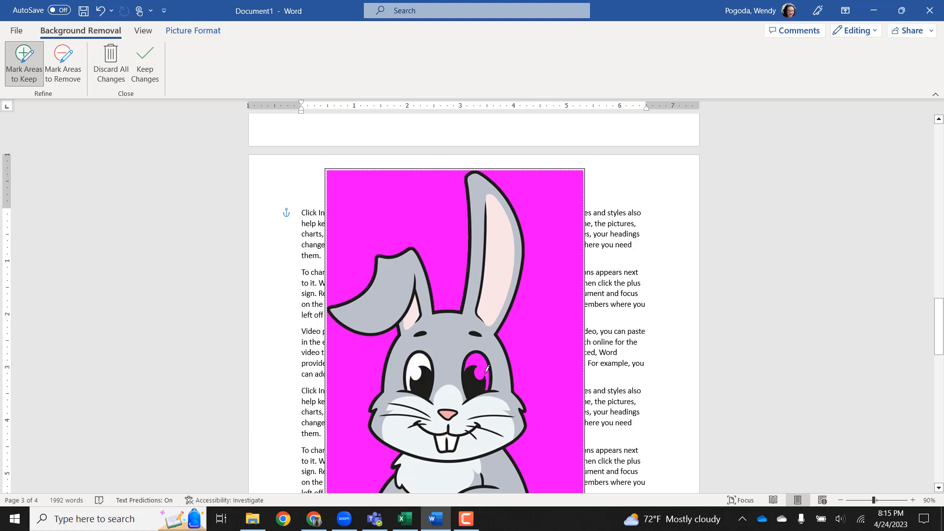
left_click(487, 370)
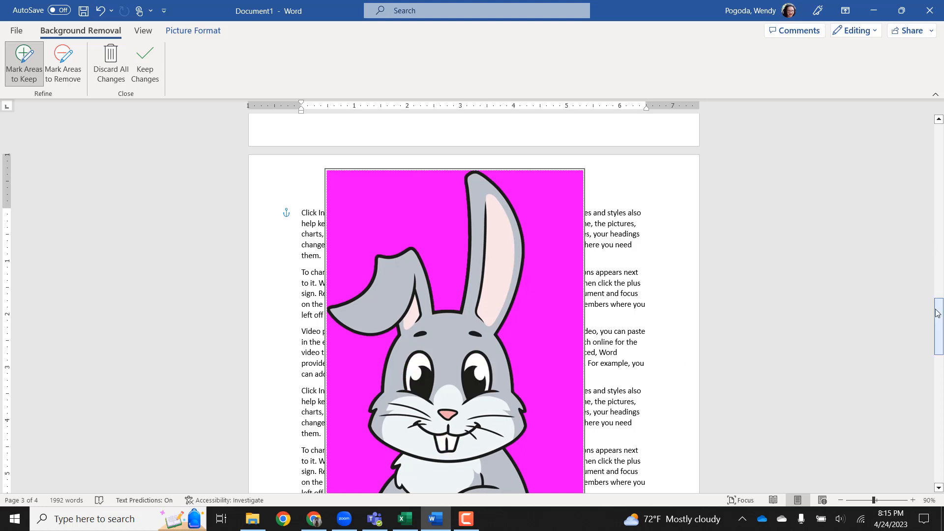
- Mark the rabbit's tail and both feet as areas to keep
left_click_drag(937, 303, 790, 346)
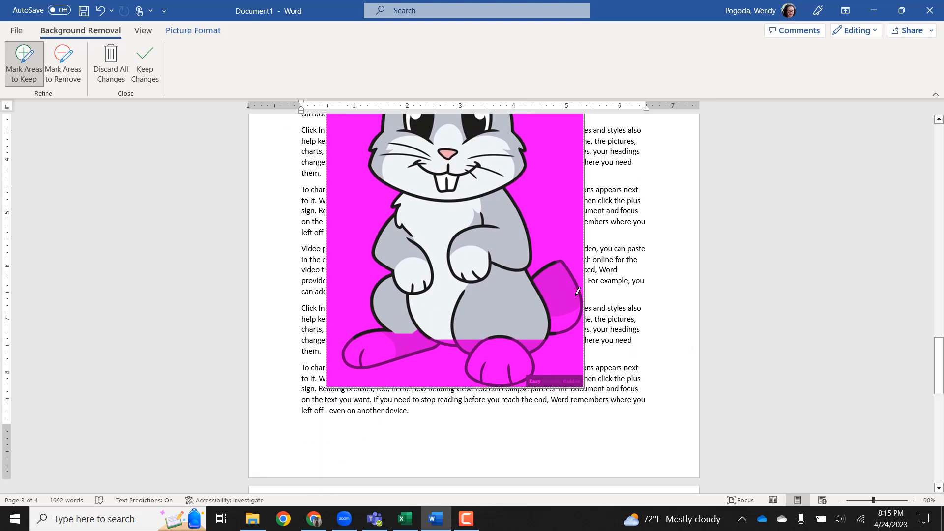
left_click(404, 345)
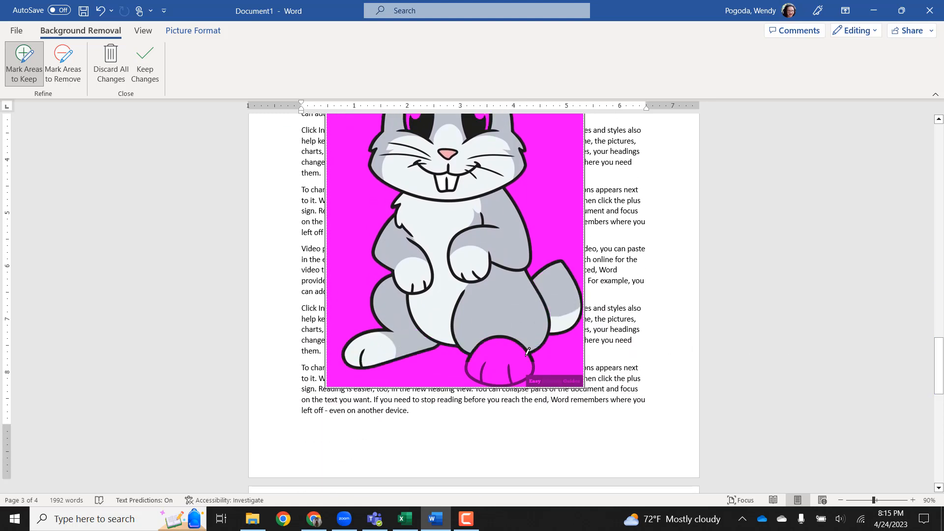
left_click(494, 354)
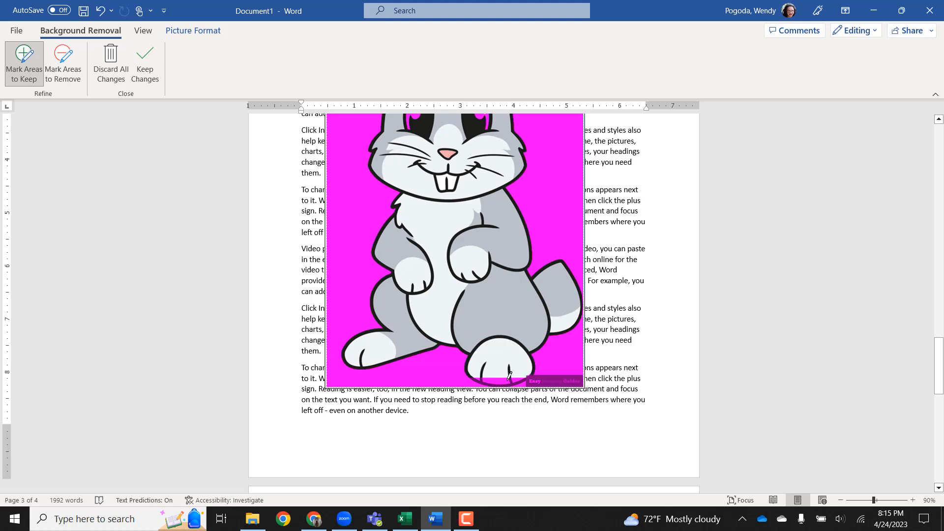
left_click(510, 376)
- Mark the whites of both rabbit eyes and the pink nose as areas to keep
left_click_drag(942, 352, 942, 334)
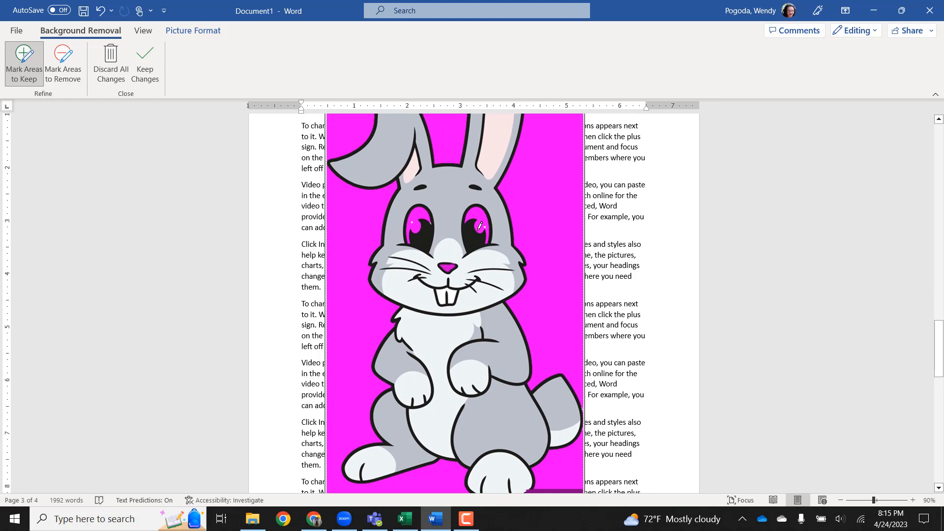
left_click(482, 221)
left_click(417, 212)
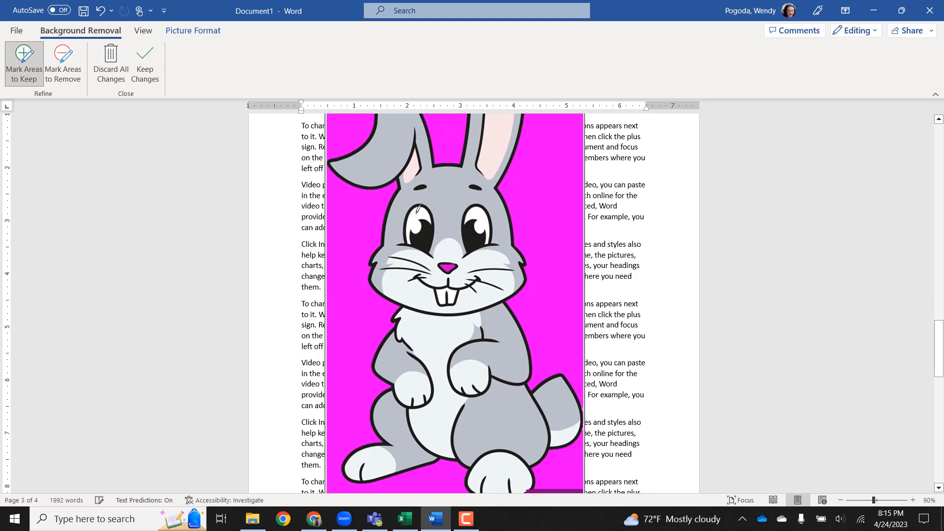
left_click(452, 262)
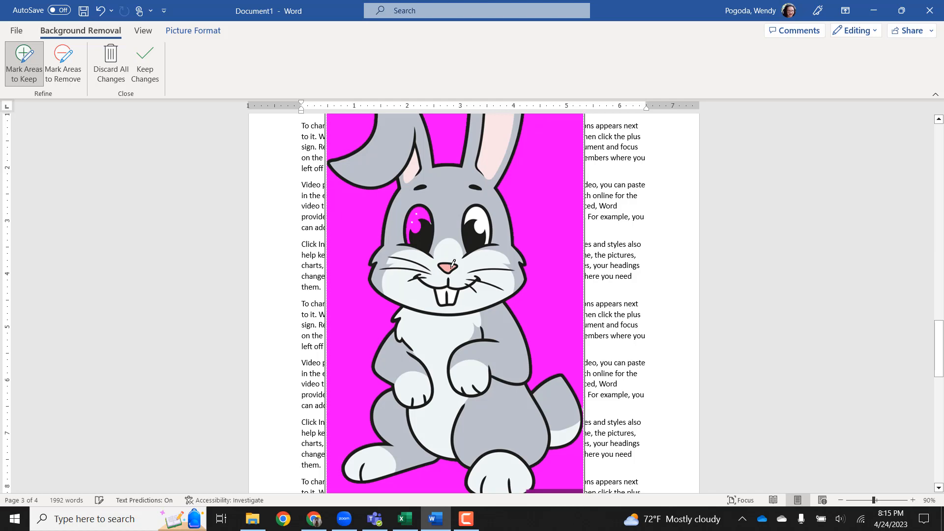
left_click(423, 218)
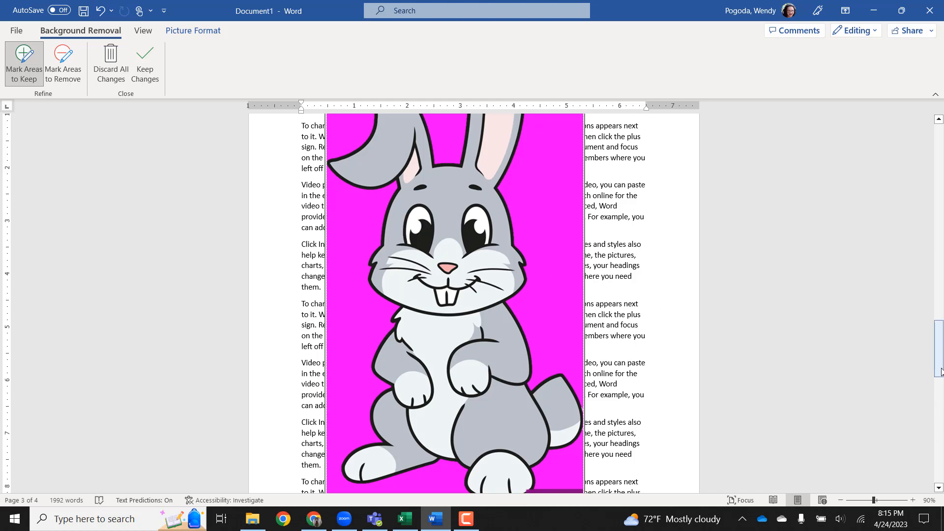
- Mark the whole "Easy Drawing Guides" label beside the rabbit's front foot as an area to keep
mouse_move(940, 371)
left_mouse_down()
mouse_move(940, 339)
mouse_move(941, 384)
left_mouse_up()
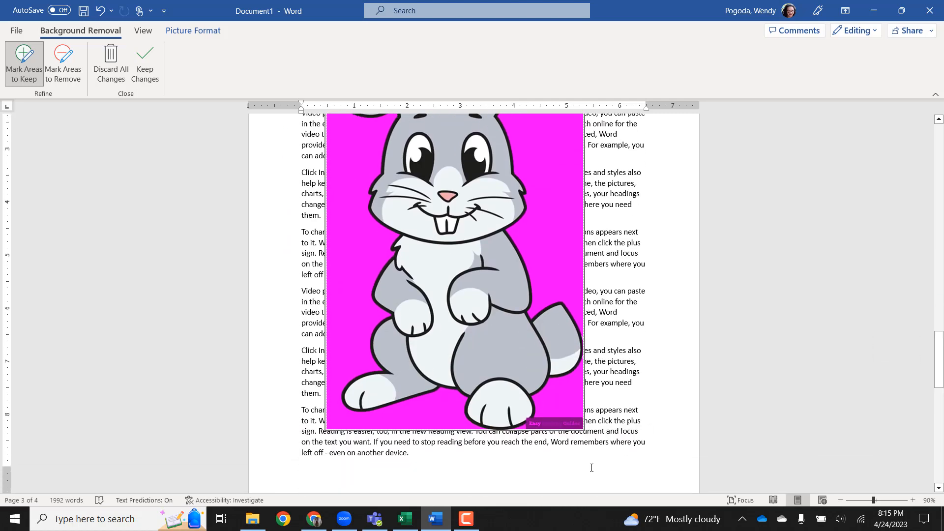
left_click(542, 421)
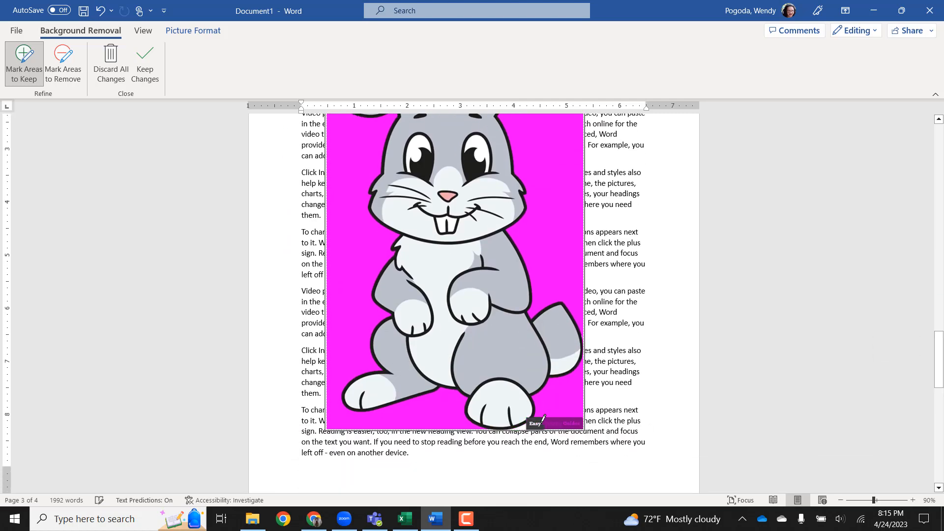
left_click(566, 420)
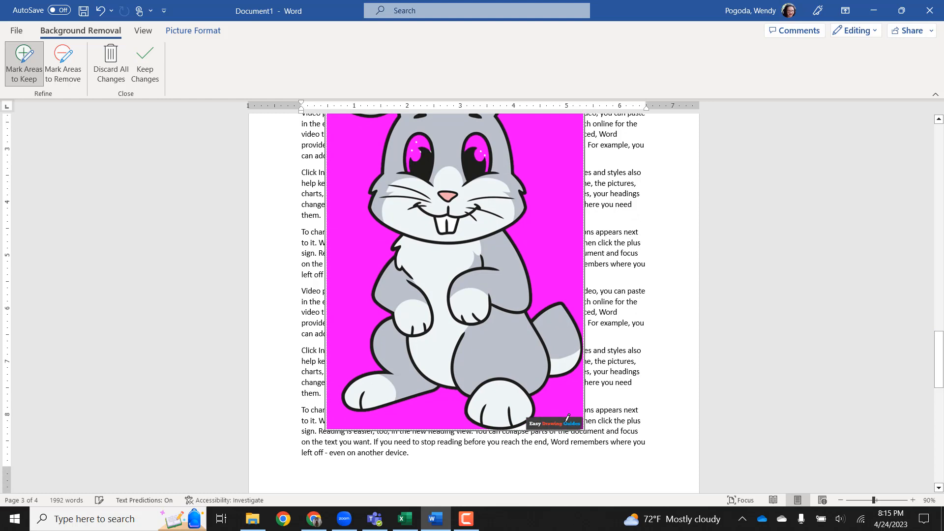
- Mark the whites of both eyes once more as areas to keep
scroll(692, 343, "up", 3)
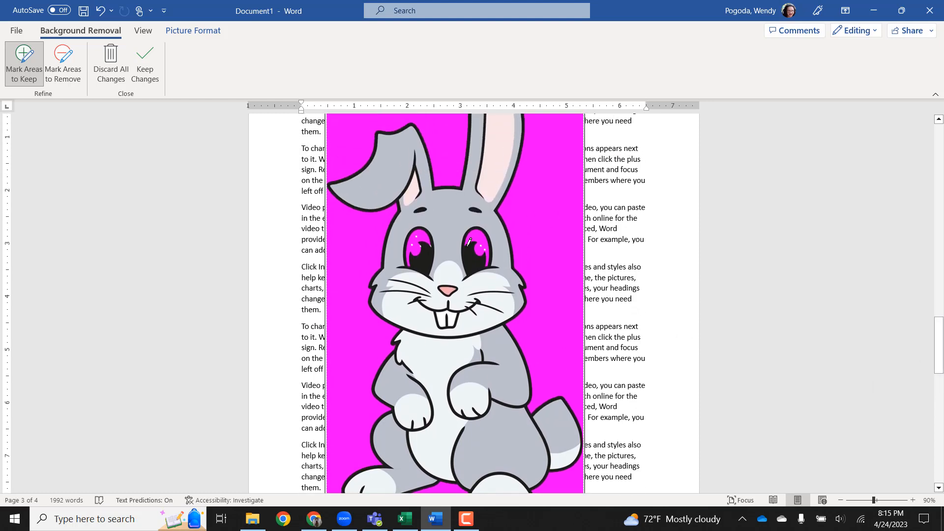
left_click(480, 249)
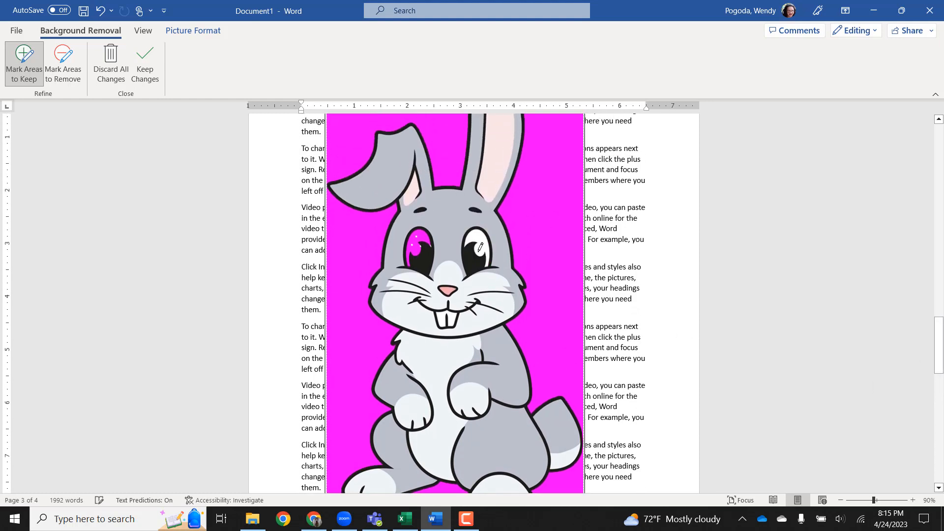
left_click(422, 232)
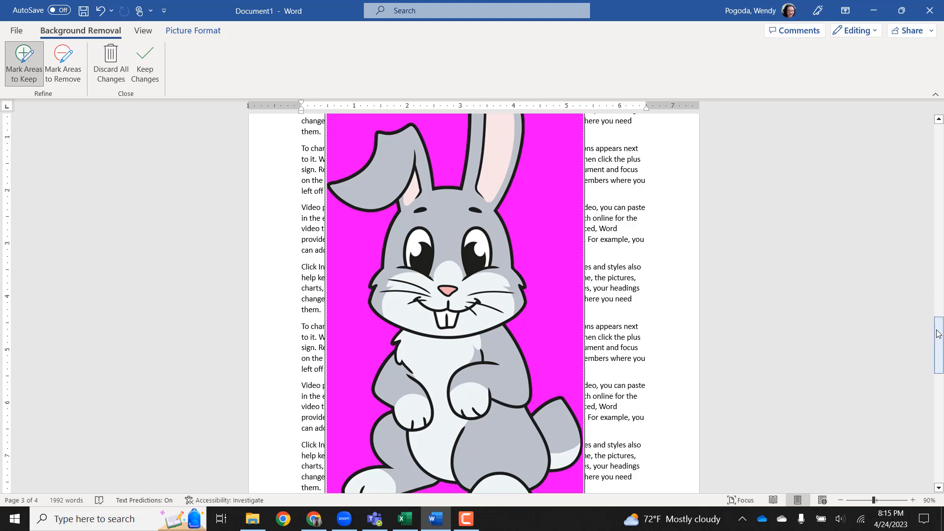
- Keep the background removal changes, reposition the rabbit picture slightly over the text, and deselect it
left_click_drag(939, 327, 939, 343)
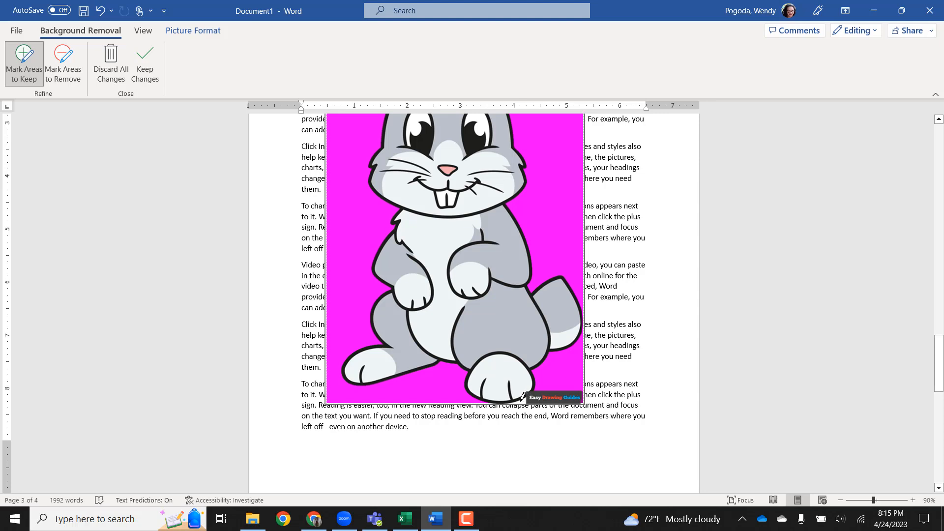
left_click(65, 59)
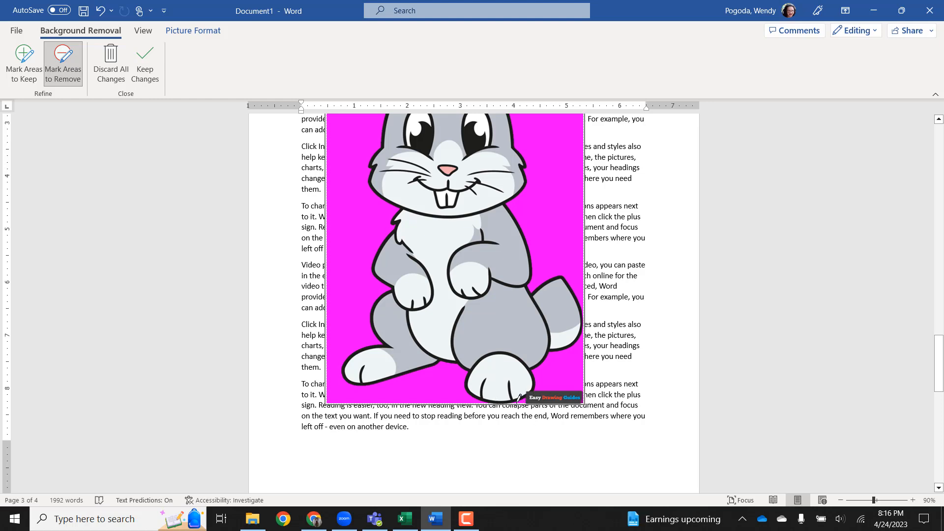
mouse_move(939, 369)
left_mouse_down()
mouse_move(942, 342)
mouse_move(942, 406)
mouse_move(939, 329)
mouse_move(940, 361)
left_mouse_up()
left_click(144, 63)
left_click_drag(492, 378, 453, 353)
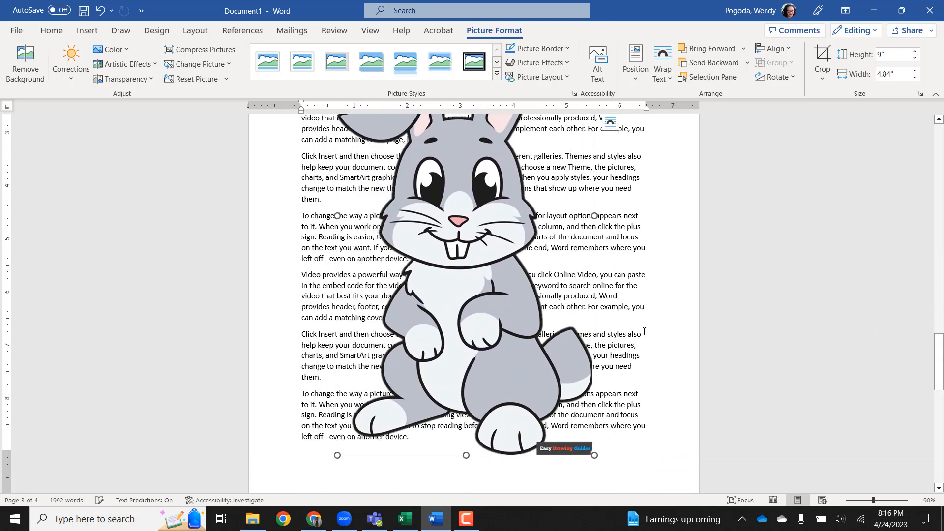
left_click(738, 333)
mouse_move(942, 367)
left_mouse_down()
mouse_move(942, 336)
mouse_move(934, 394)
mouse_move(935, 364)
left_mouse_up()
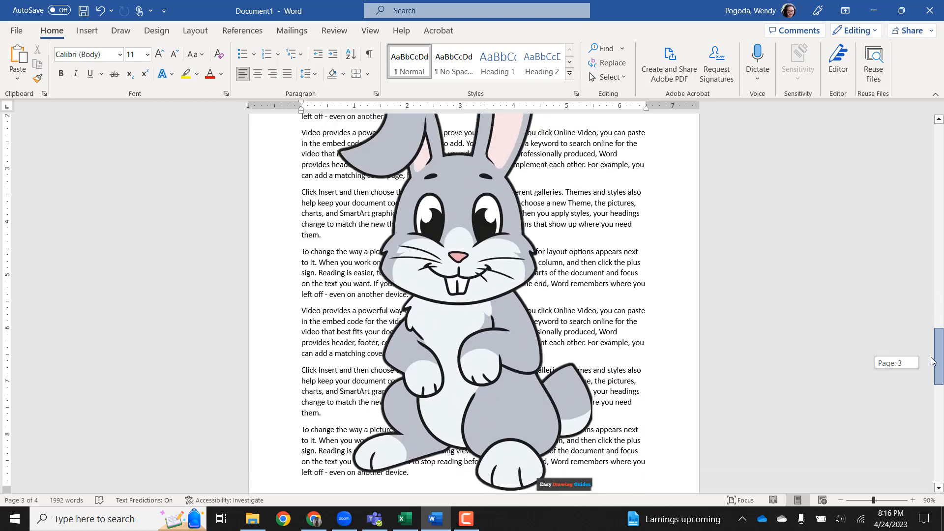
left_click(470, 526)
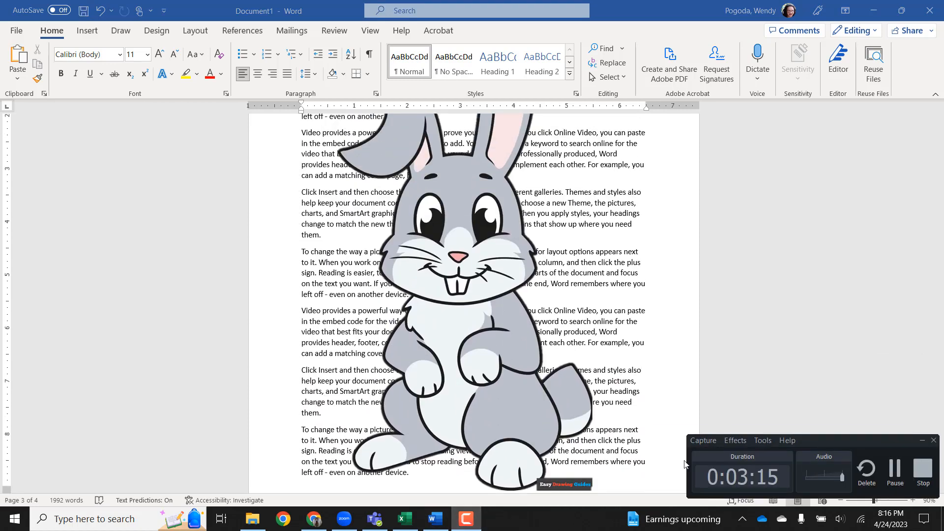